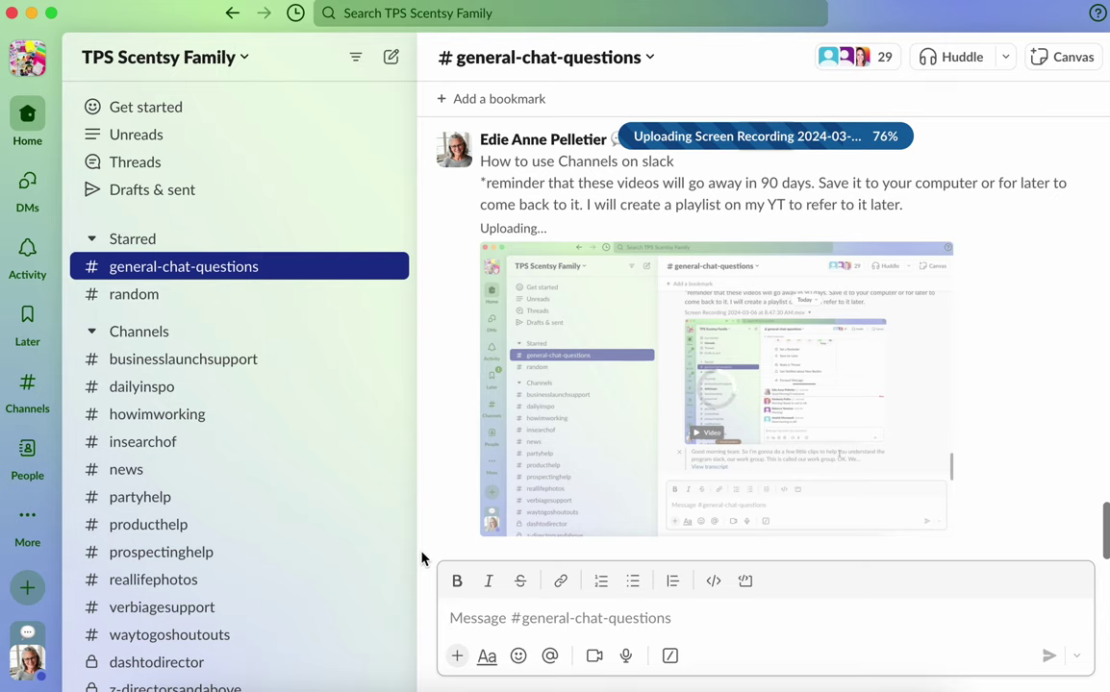
- In #random, remove the recruiting video post from Later, then save it for later again
left_click(161, 303)
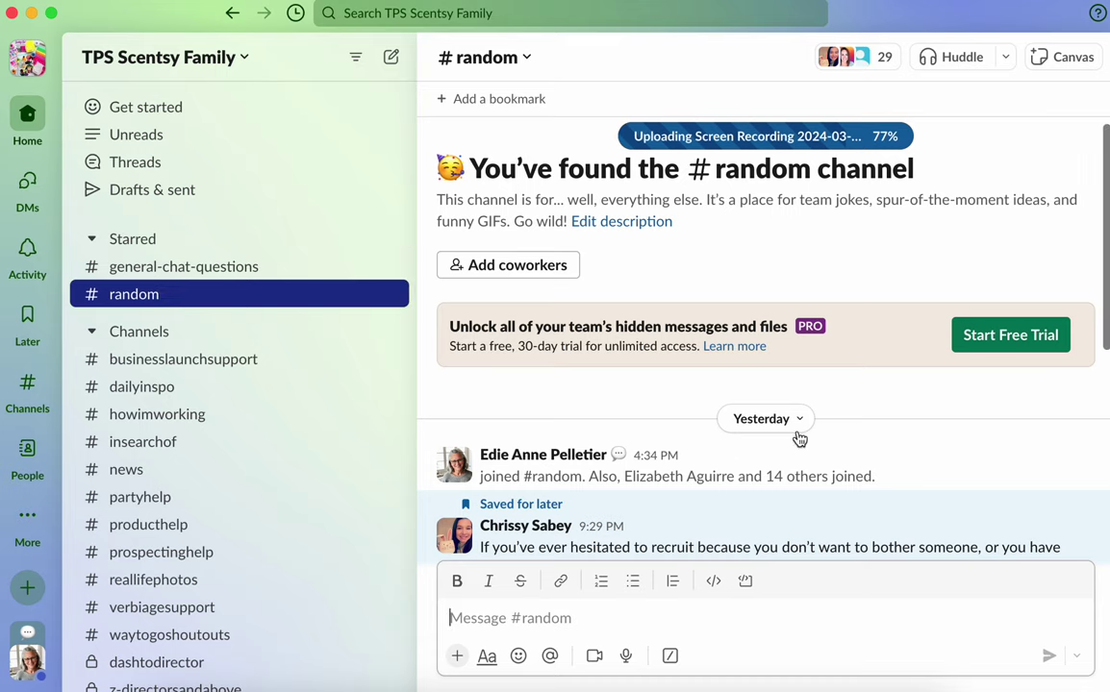
mouse_move(862, 459)
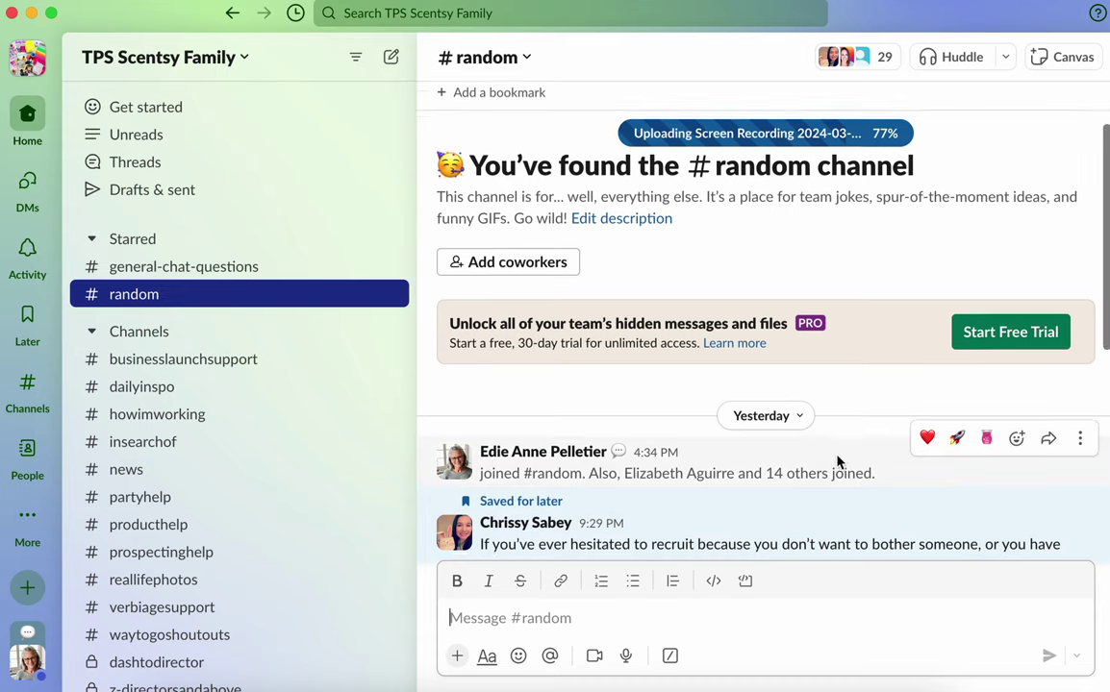
scroll(836, 462, "down", 4)
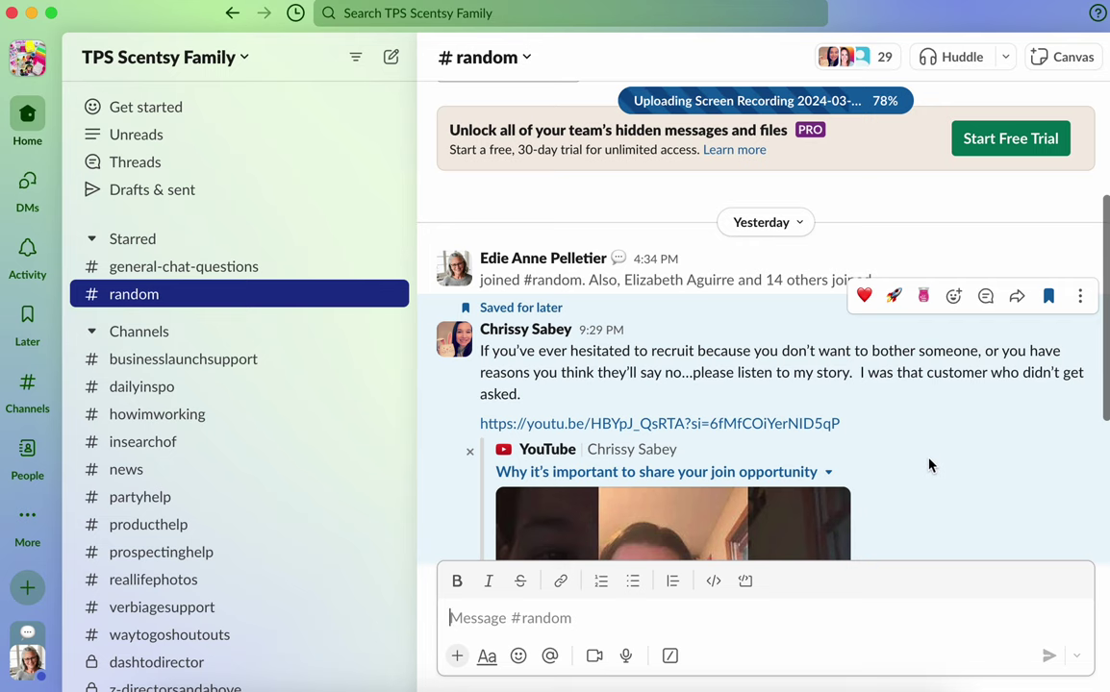
scroll(929, 466, "down", 3)
scroll(929, 465, "up", 2)
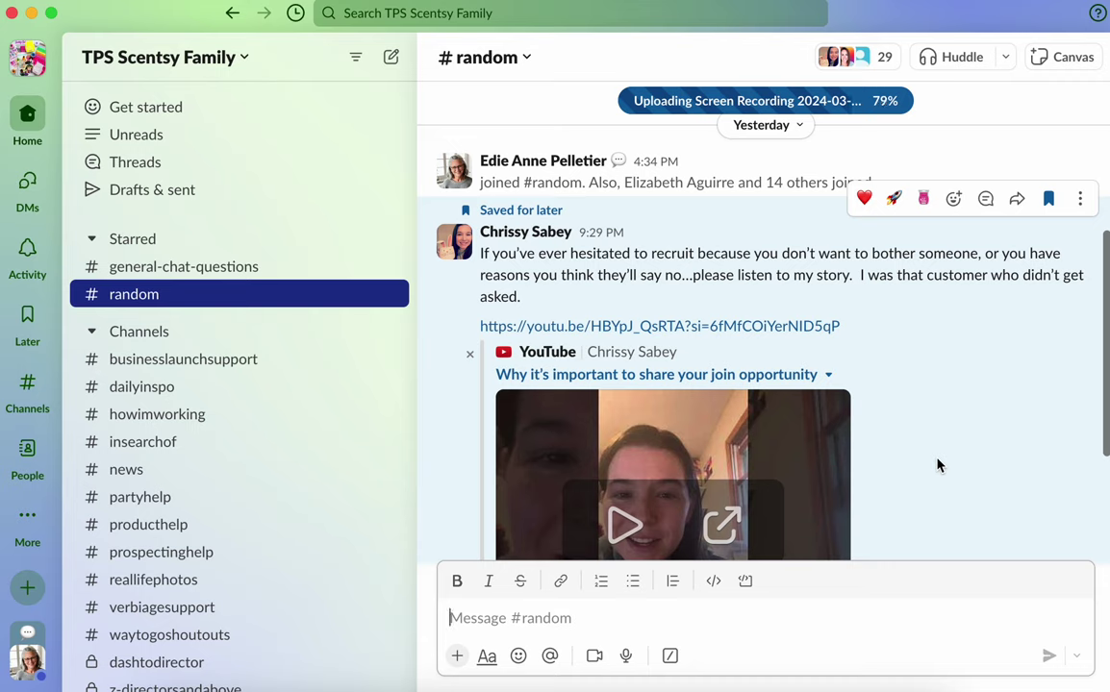
left_click(1048, 202)
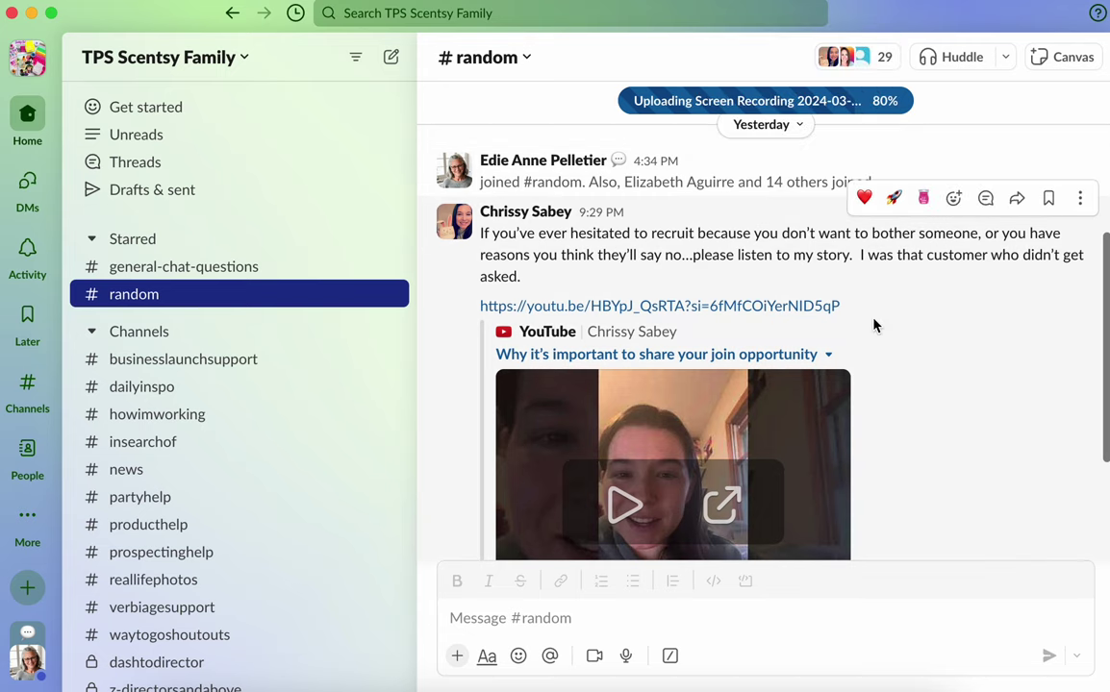
left_click(1049, 200)
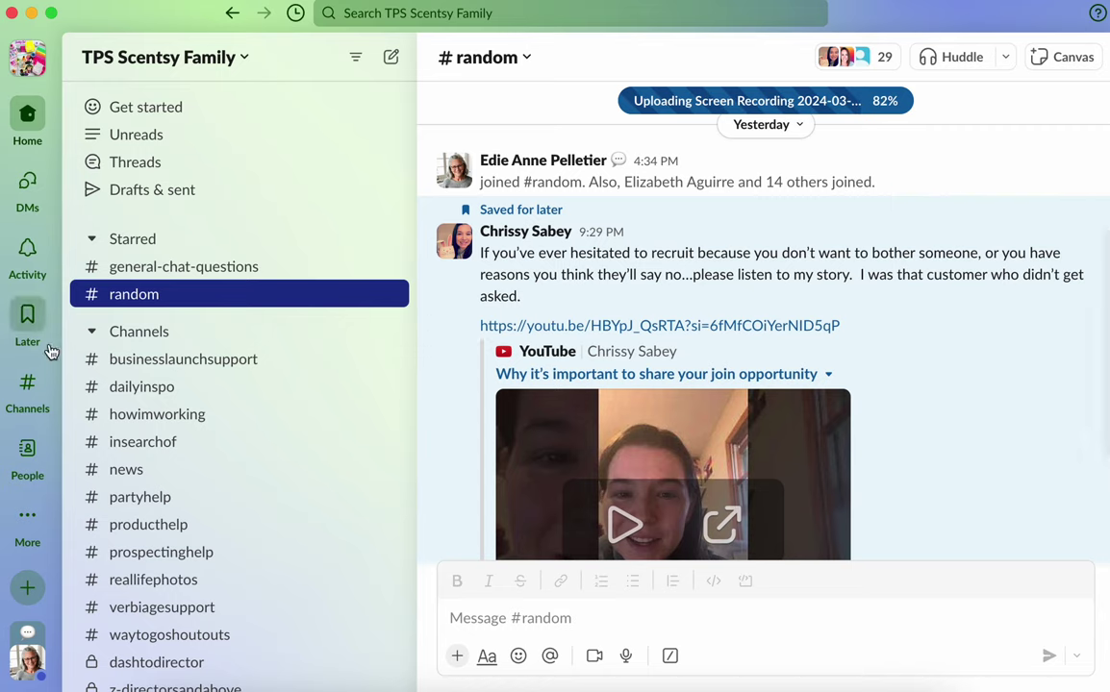
mouse_move(26, 331)
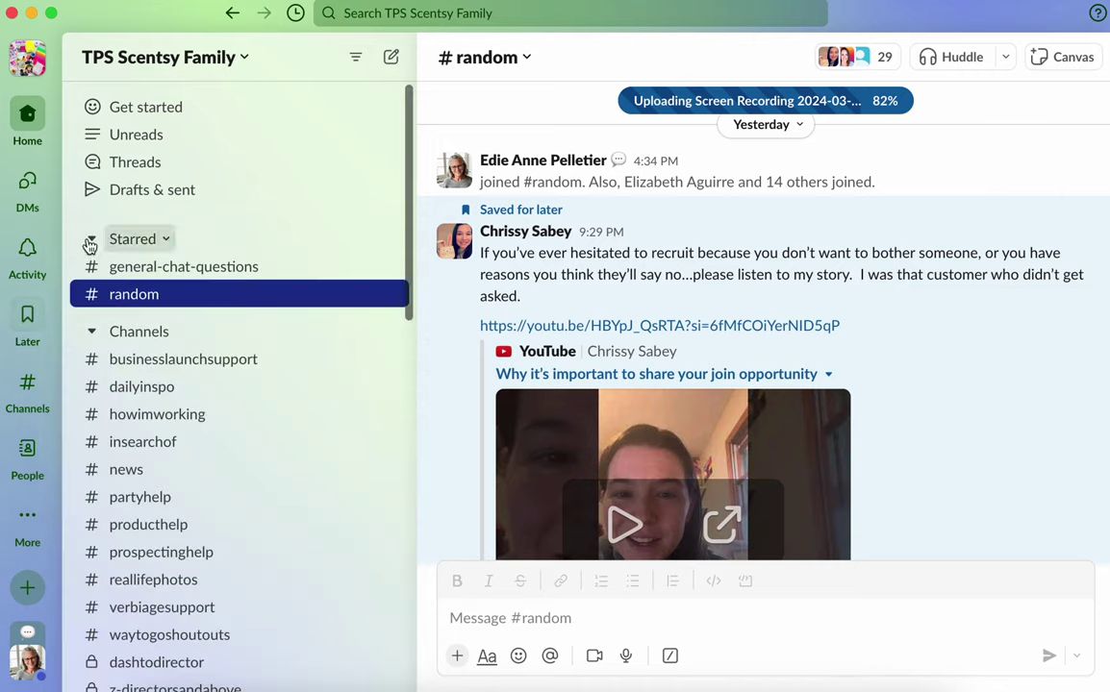
left_click(27, 325)
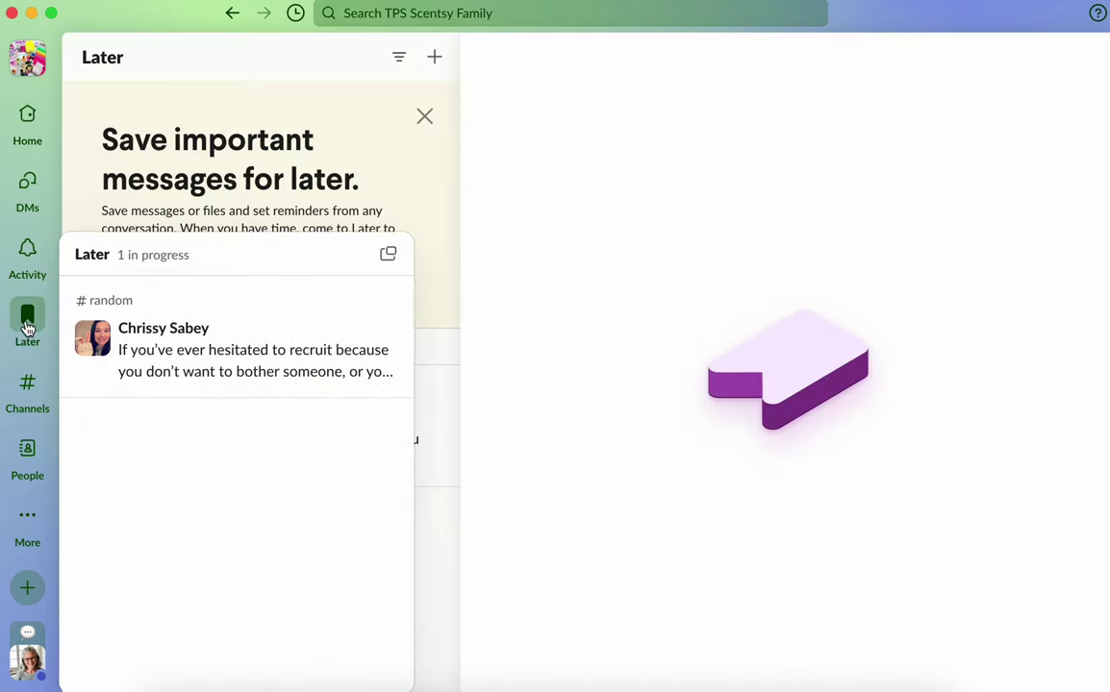
mouse_move(203, 362)
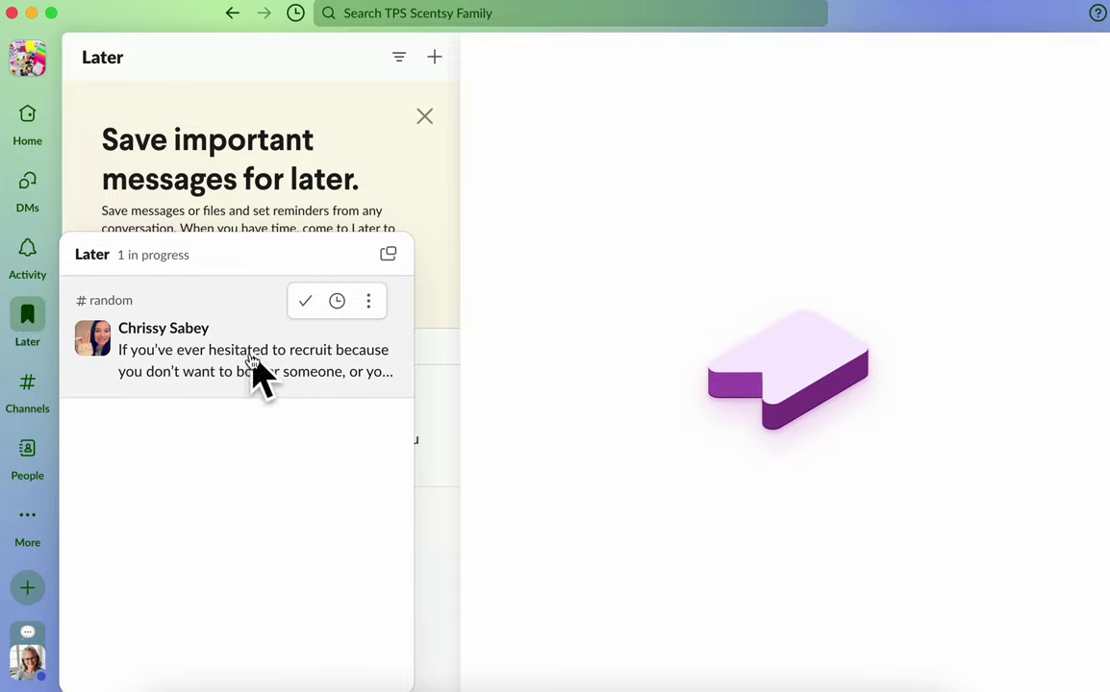
left_click(240, 359)
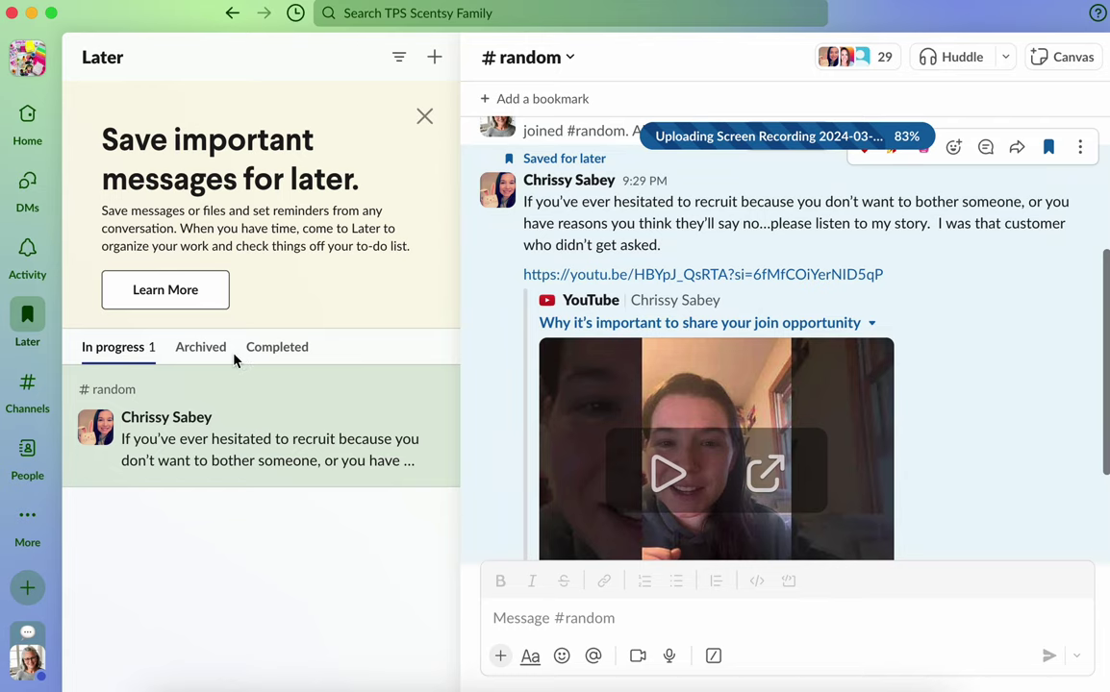
mouse_move(27, 182)
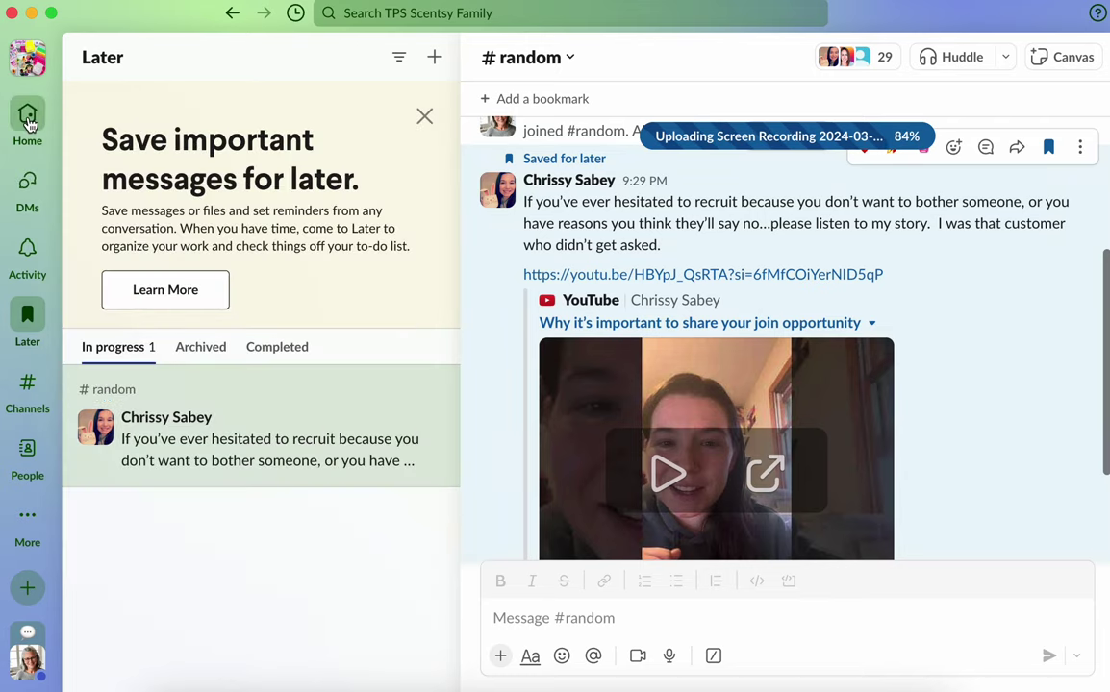
left_click(28, 135)
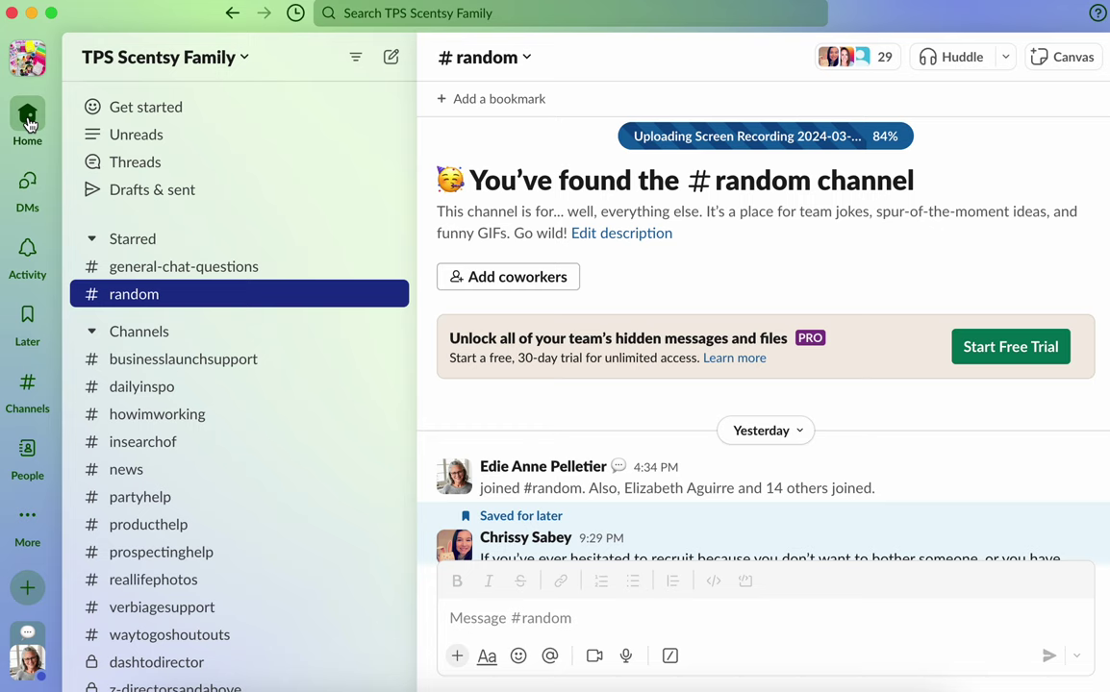
- Save the 'How to Create/Edit your profile on slack' video post in #general-chat-questions for later
left_click(217, 277)
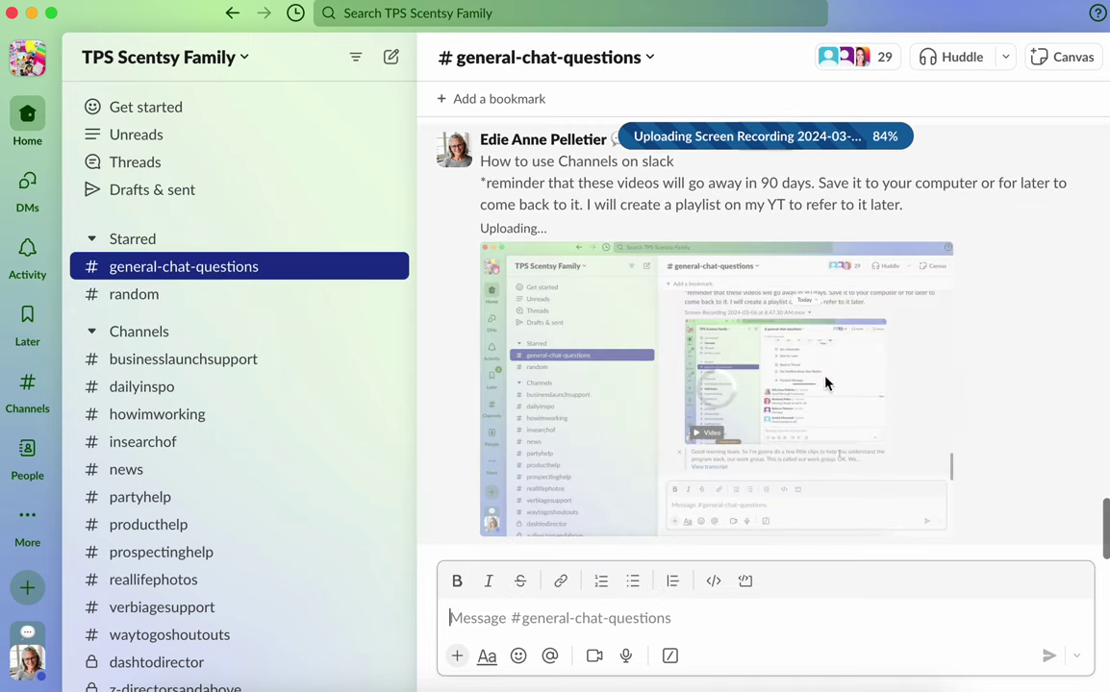
scroll(877, 390, "up", 5)
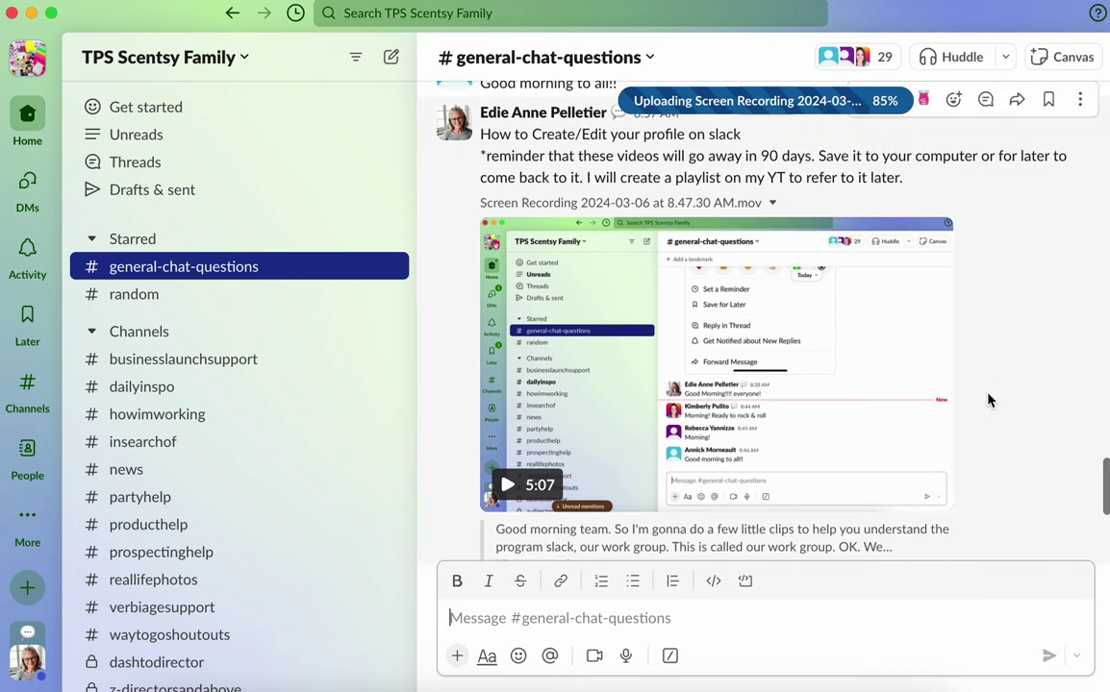
mouse_move(793, 431)
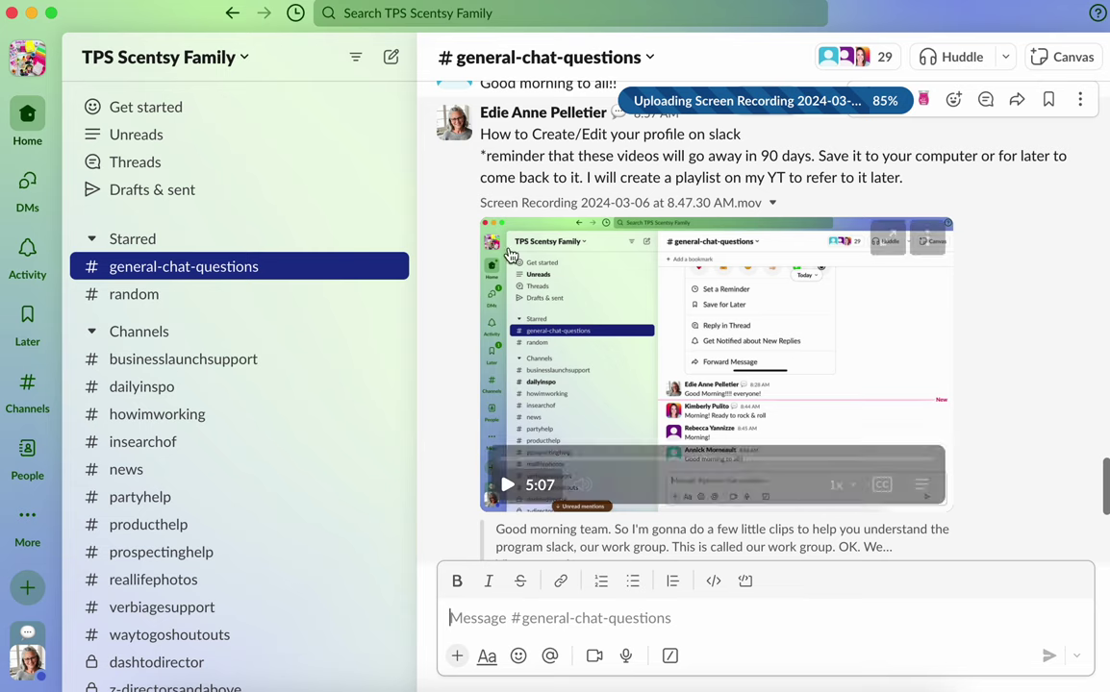
scroll(942, 385, "up", 3)
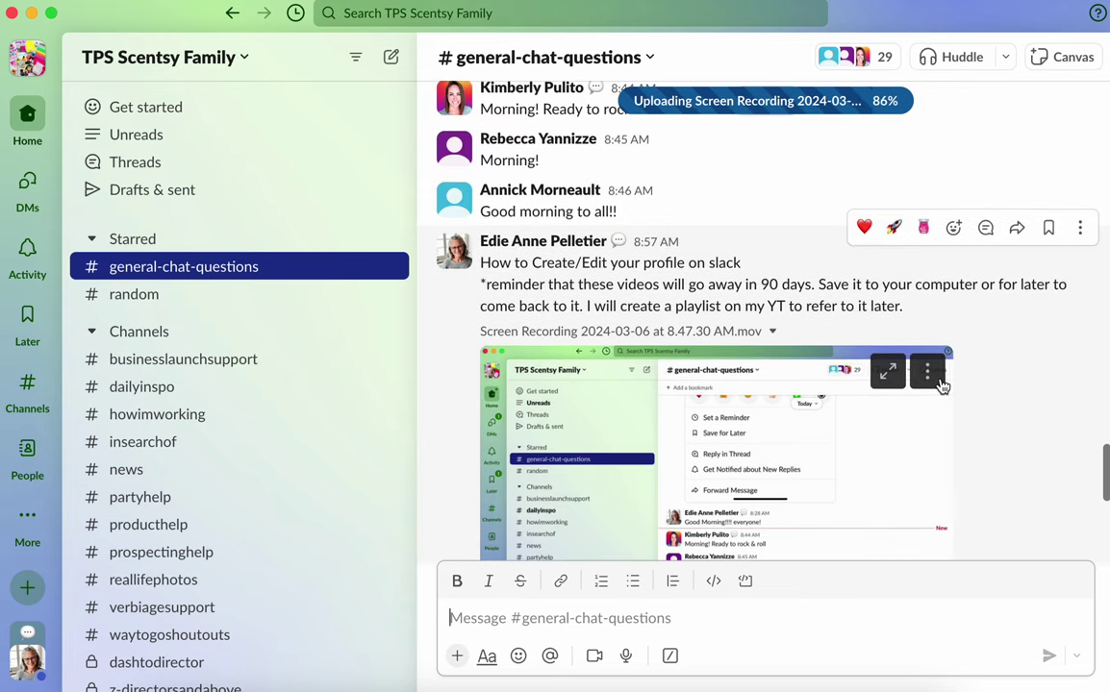
left_click(1049, 233)
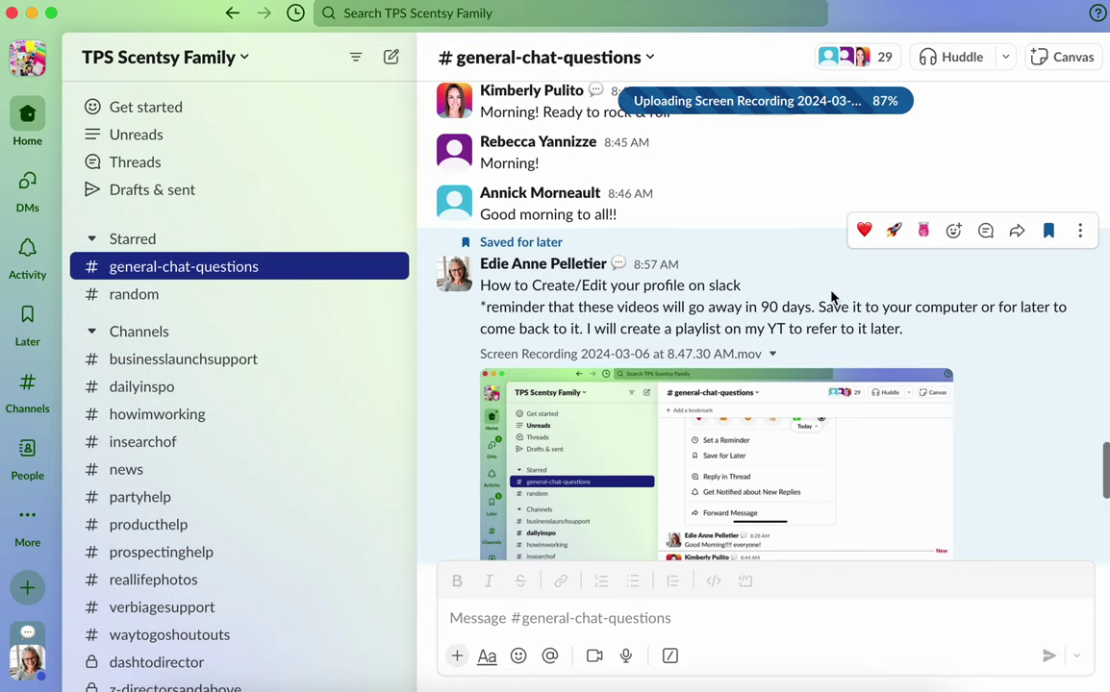
- In Later, mark the #random message complete and open the profile how-to post's More actions
left_click(48, 315)
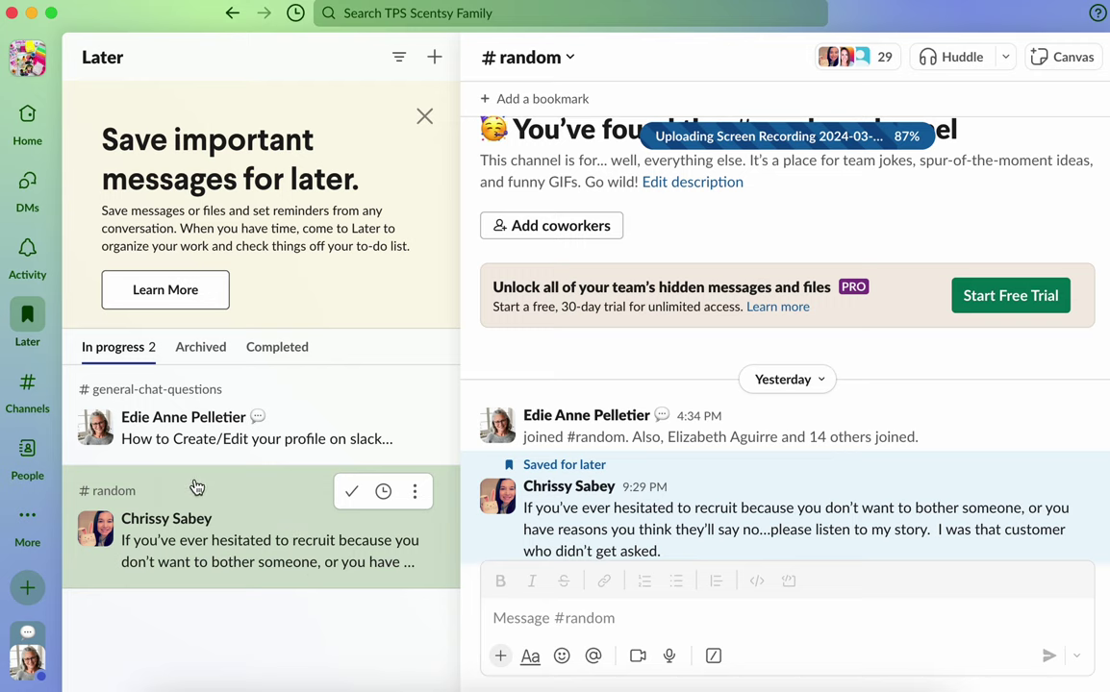
left_click(352, 492)
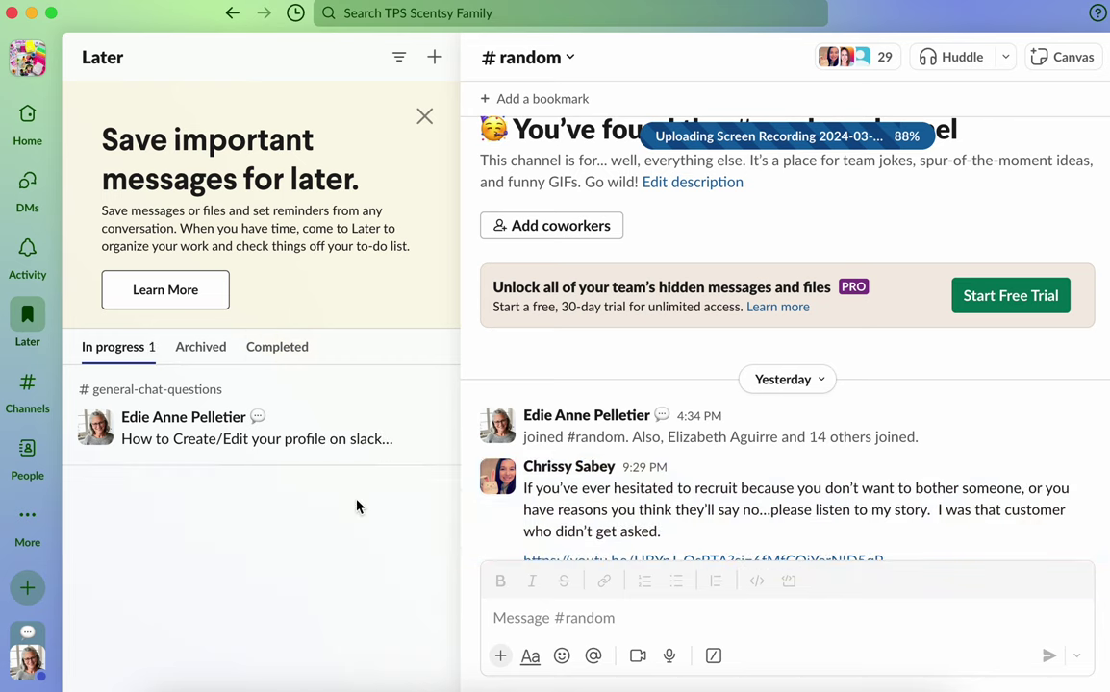
mouse_move(359, 443)
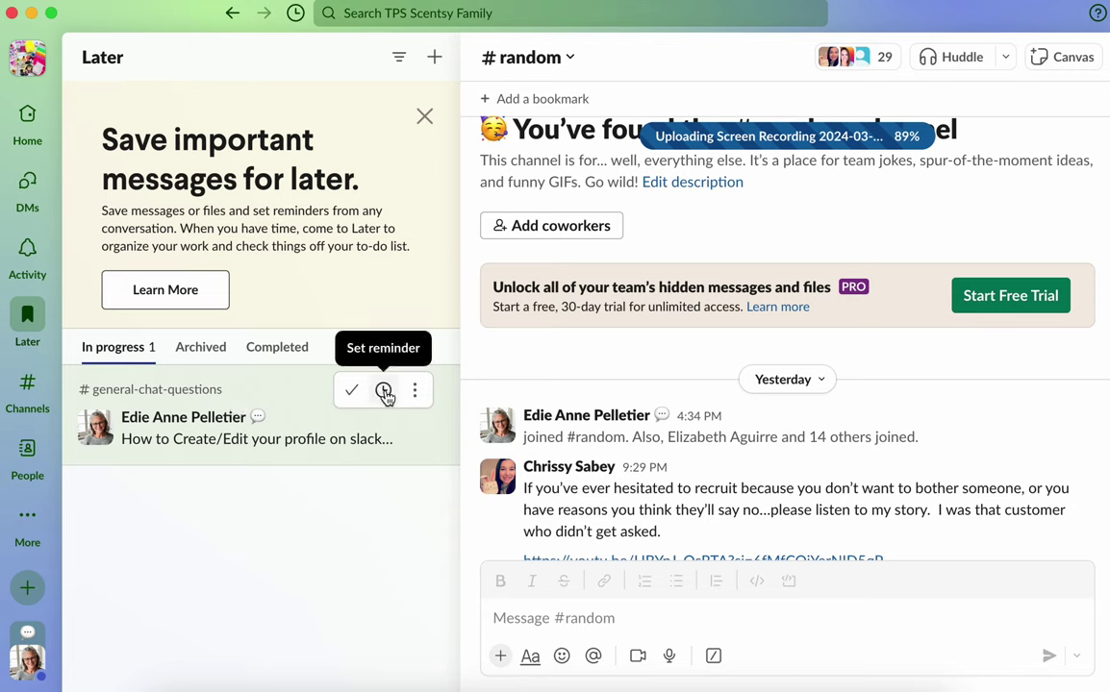
left_click(416, 392)
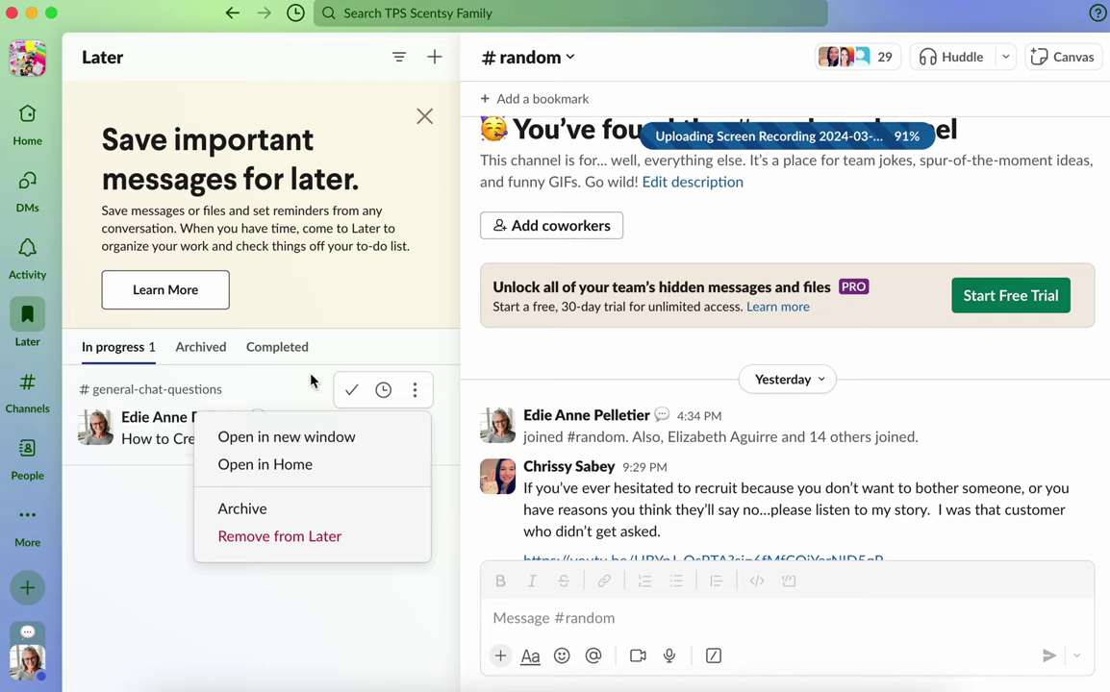
- Remove the #random recruiting message from Later's Completed tab, then return to In progress
left_click(275, 388)
left_click(281, 348)
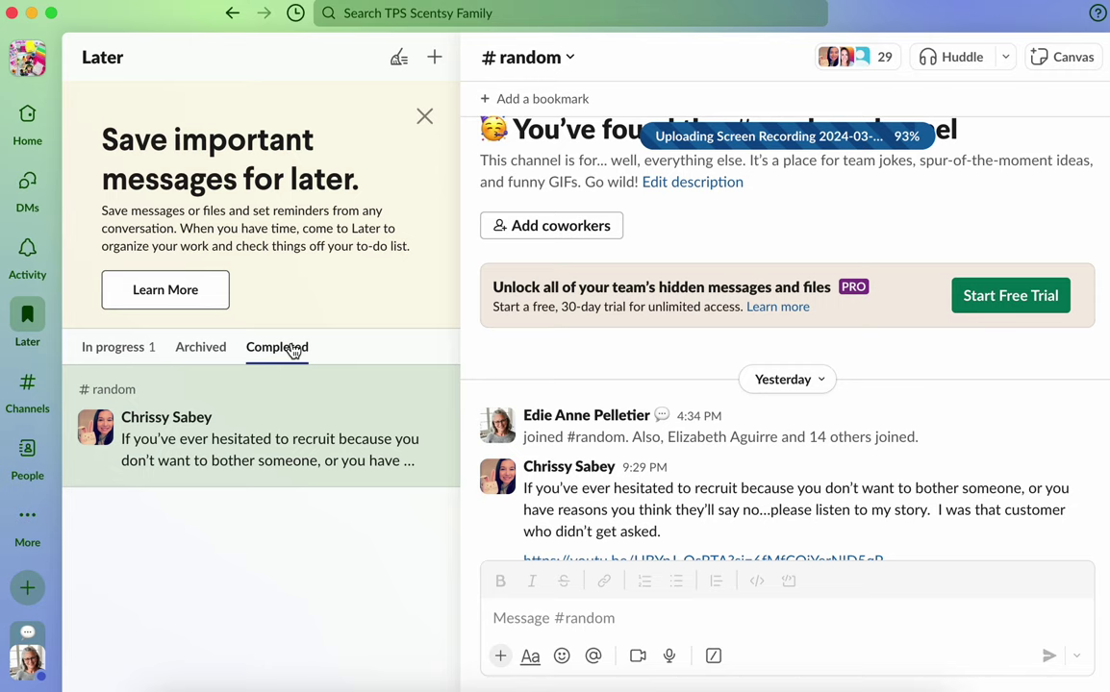
left_click(260, 460)
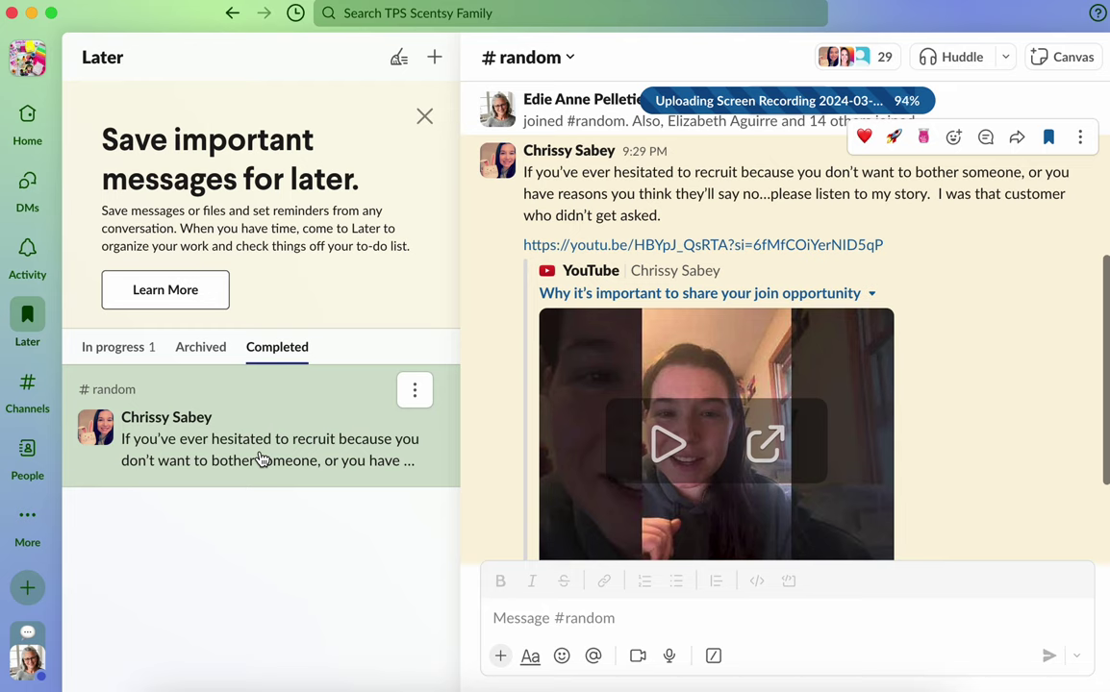
left_click(415, 390)
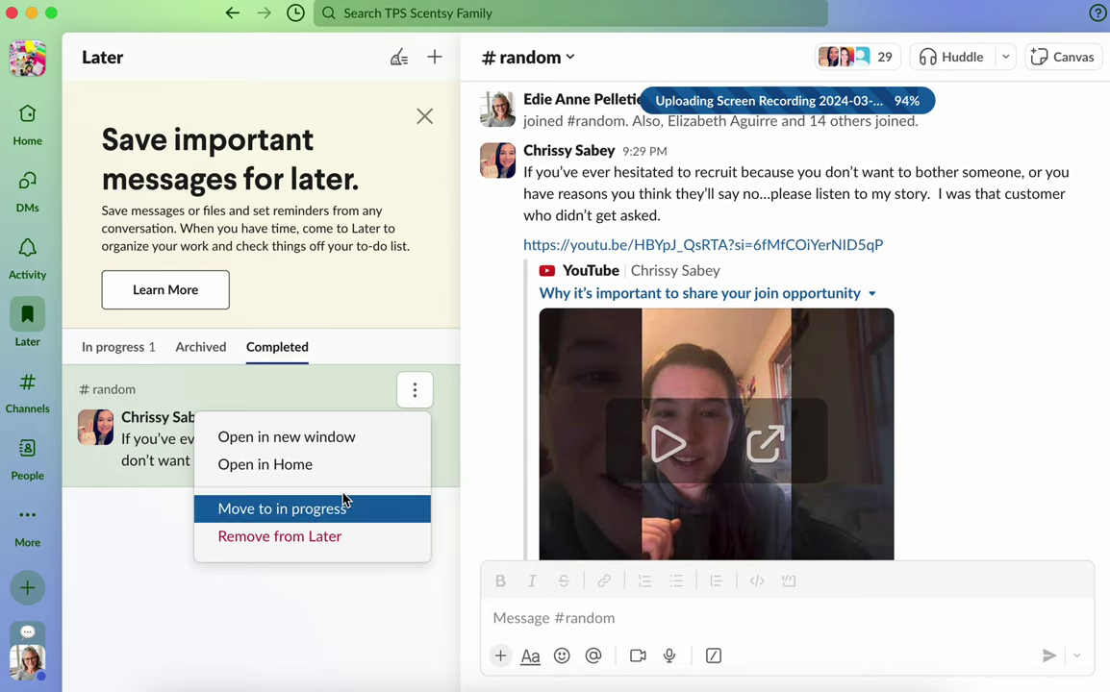
left_click(336, 535)
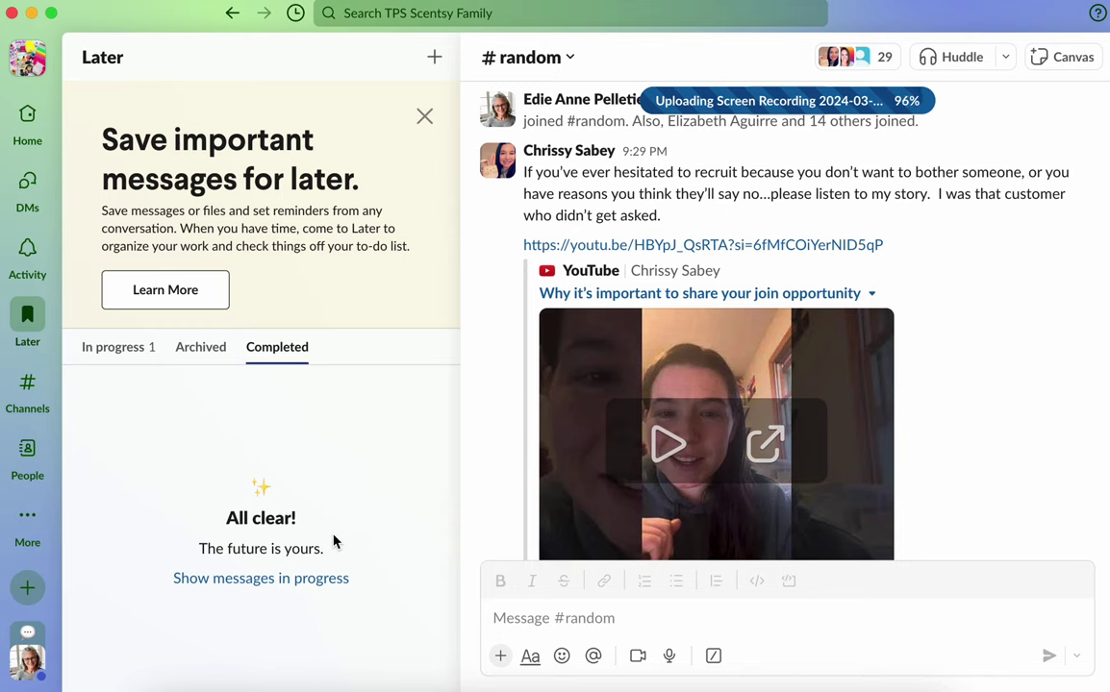
left_click(109, 359)
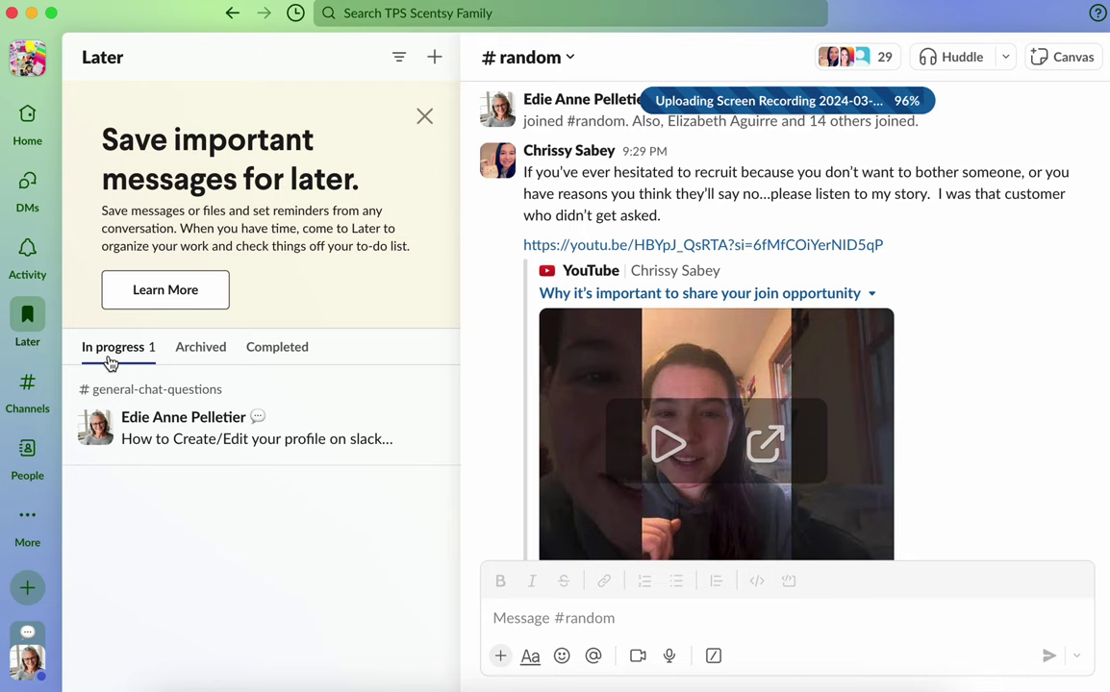
mouse_move(27, 315)
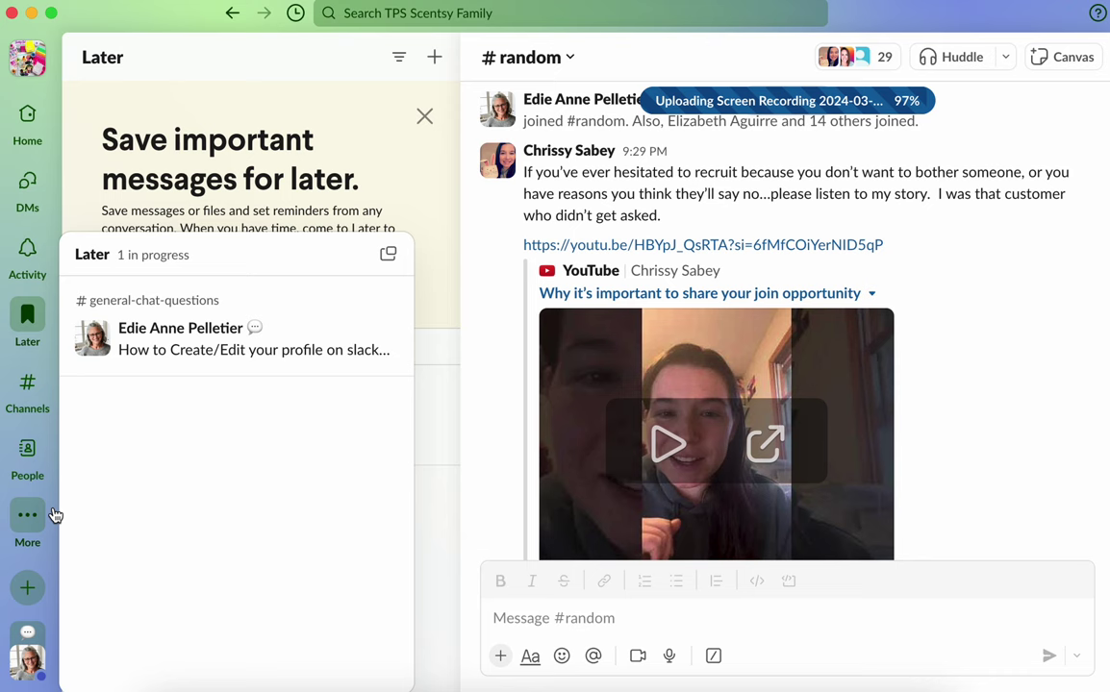
- Go to #reallifephotos and save the four-file photo message for later
left_click(28, 390)
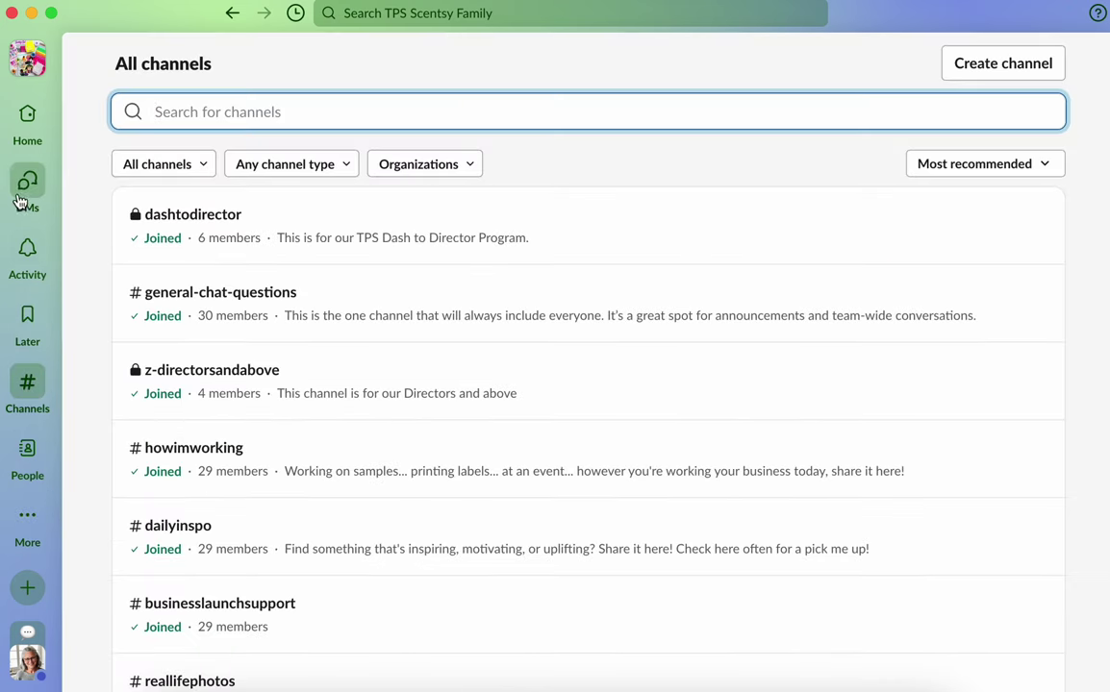
left_click(21, 118)
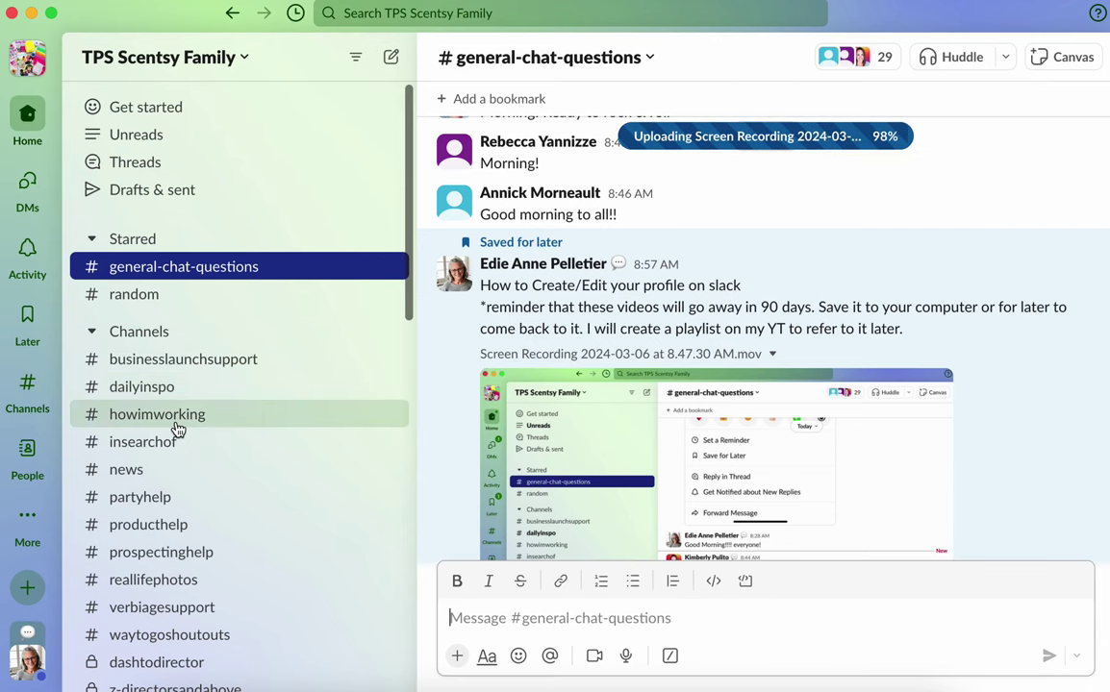
left_click(154, 580)
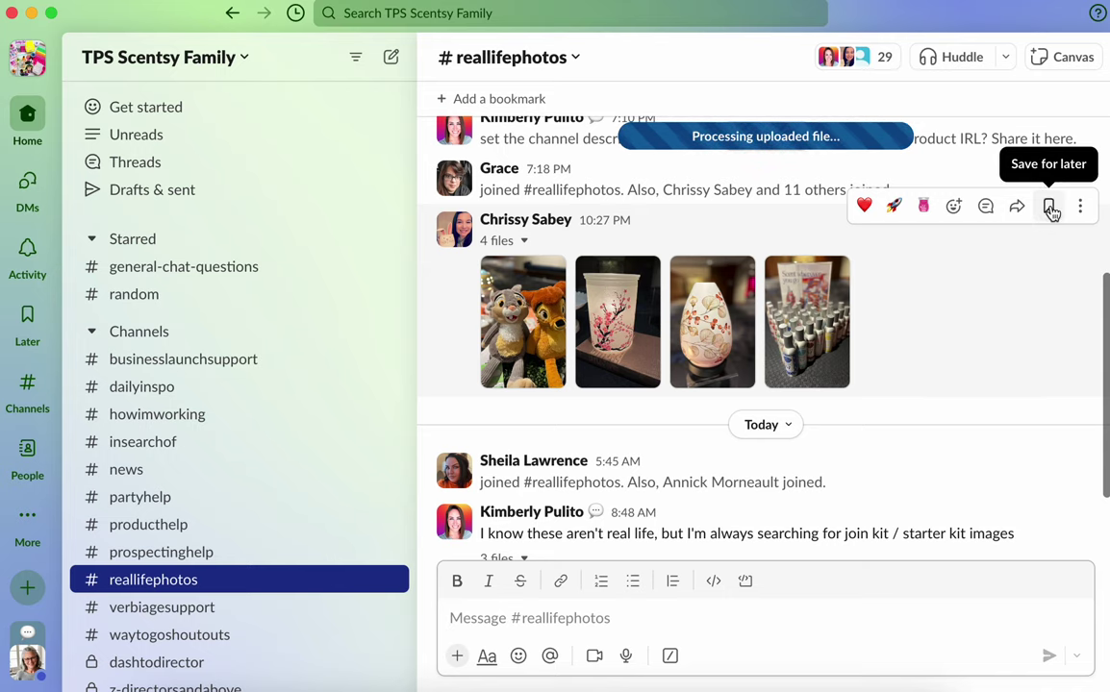
left_click(1049, 209)
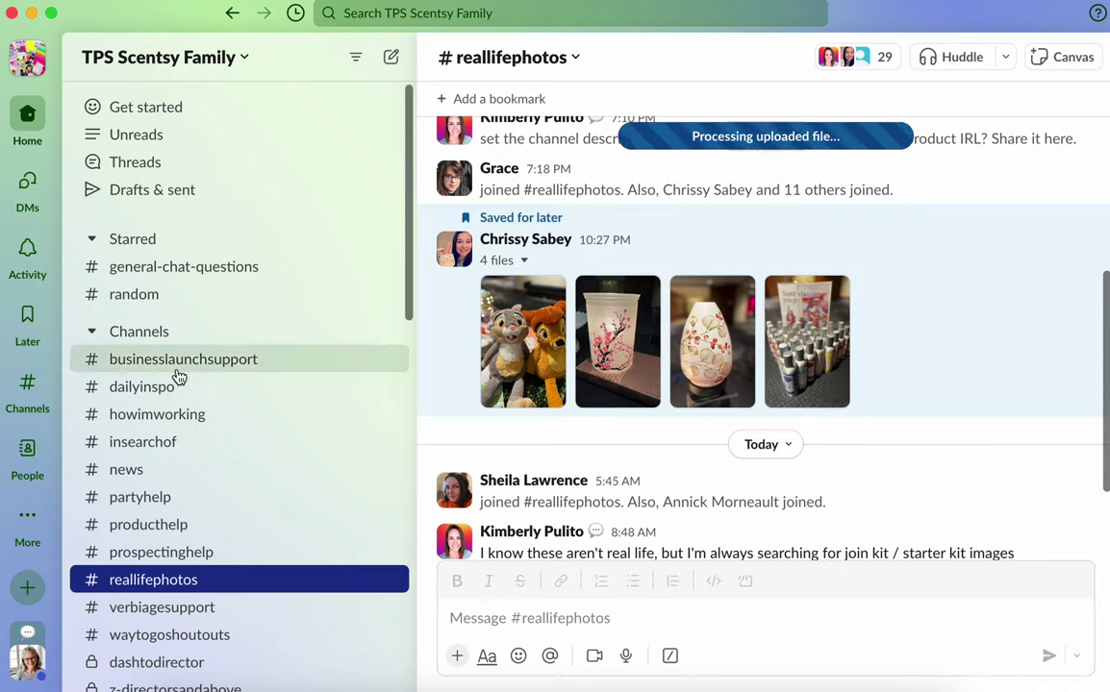
- From the Later list, jump to the saved IMG_9890 photo post in #reallifephotos
left_click(29, 313)
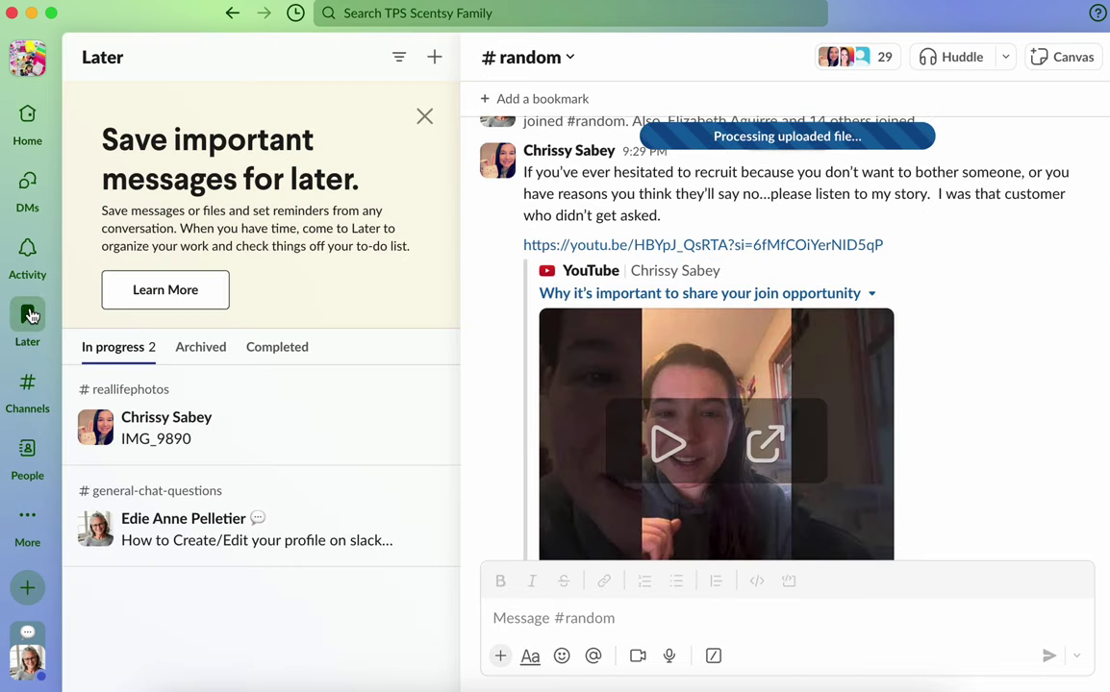
mouse_move(288, 425)
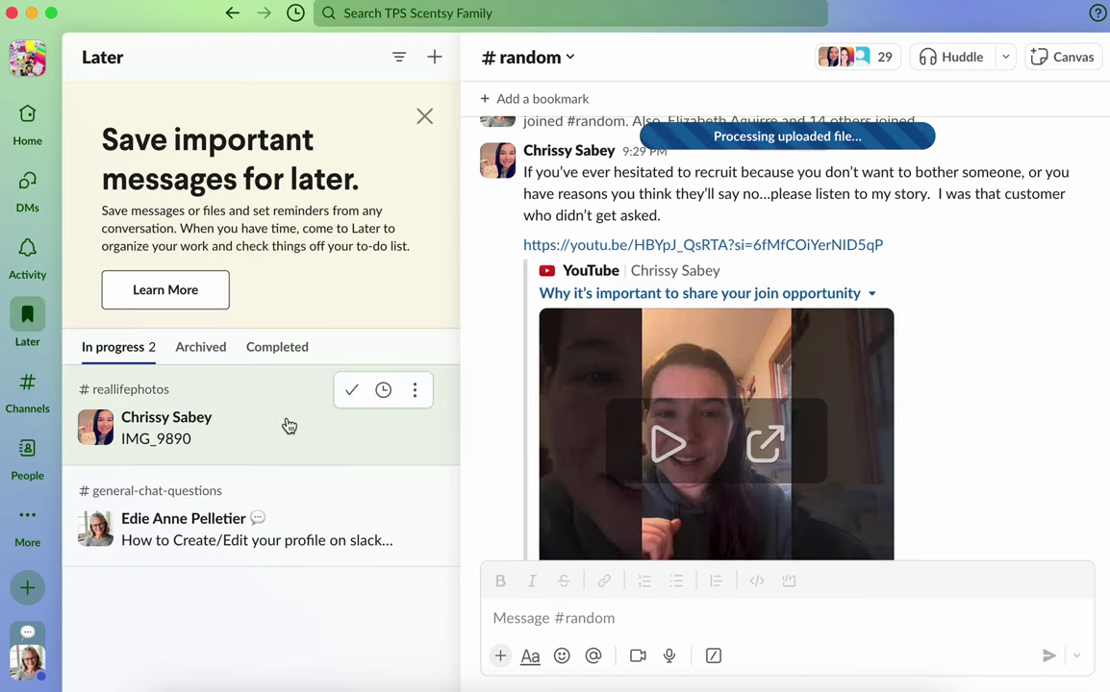
left_click(288, 425)
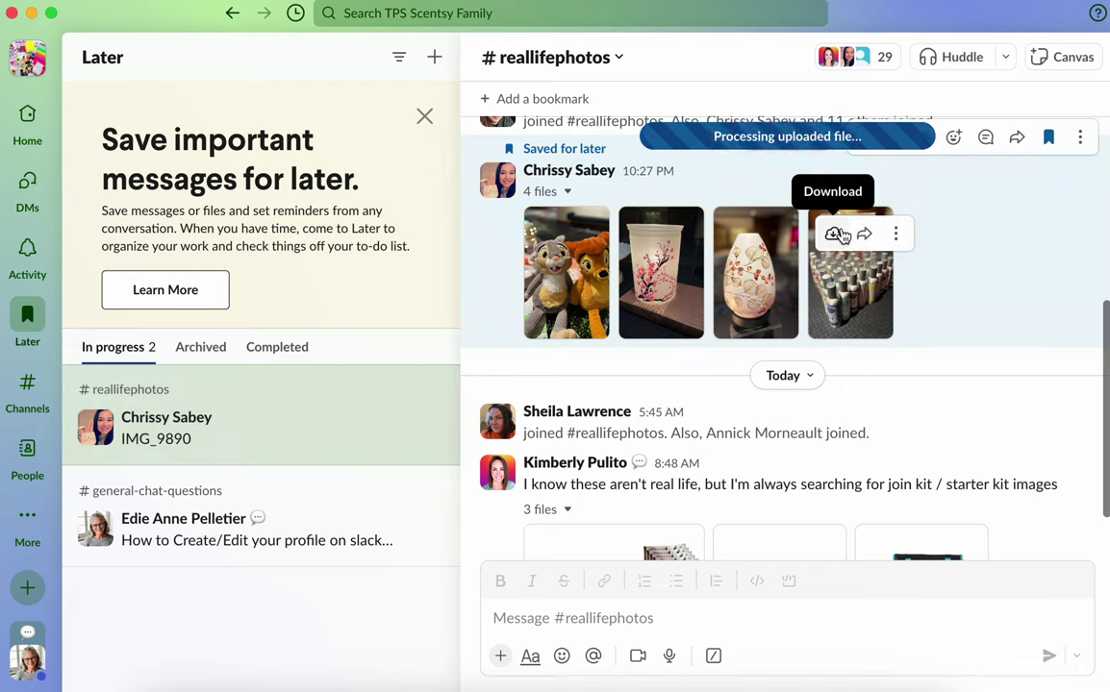
- Open Downloads from the profile menu, review IMG_9866 and three starter-kit/promo images, then close it
left_click(26, 663)
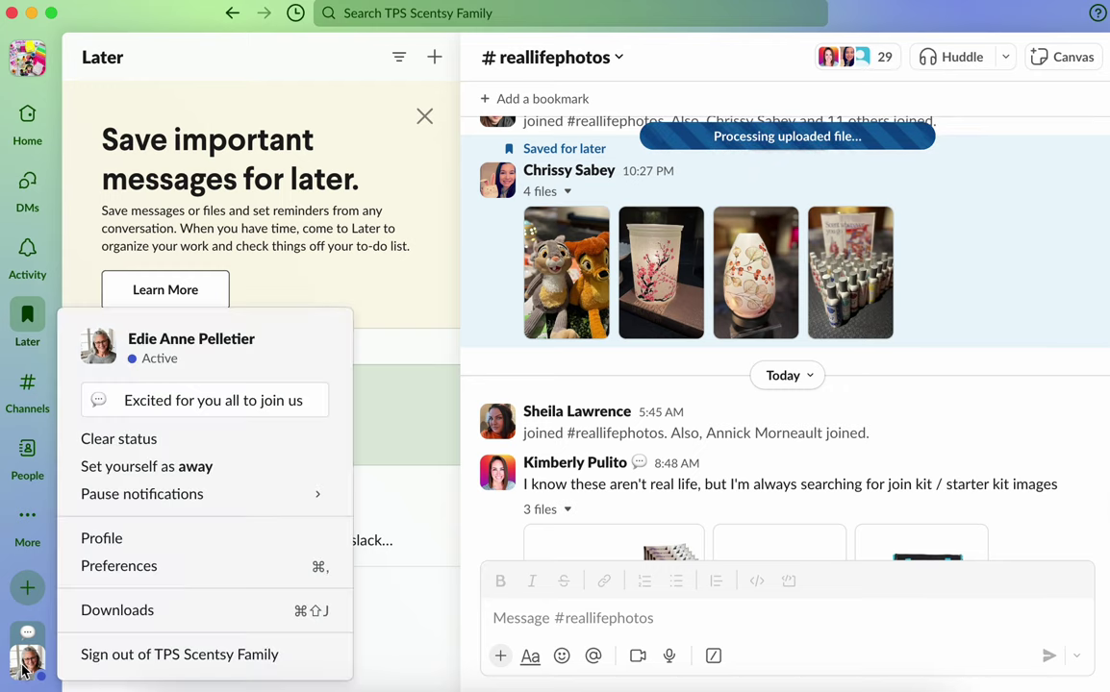
left_click(137, 615)
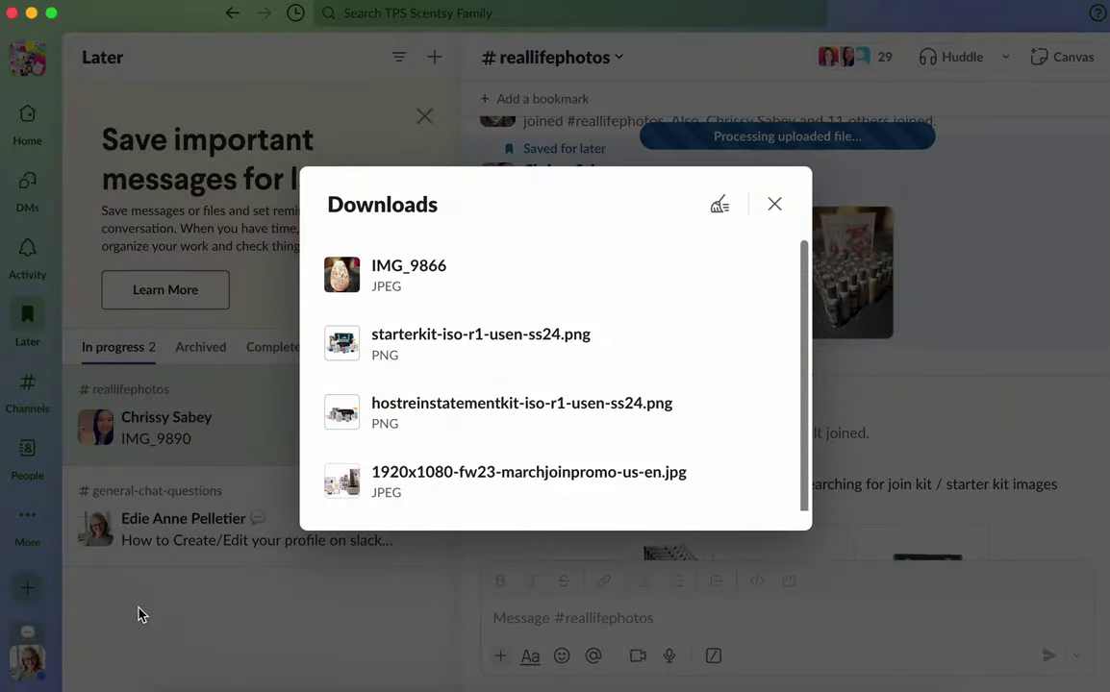
left_click(774, 206)
mouse_move(38, 306)
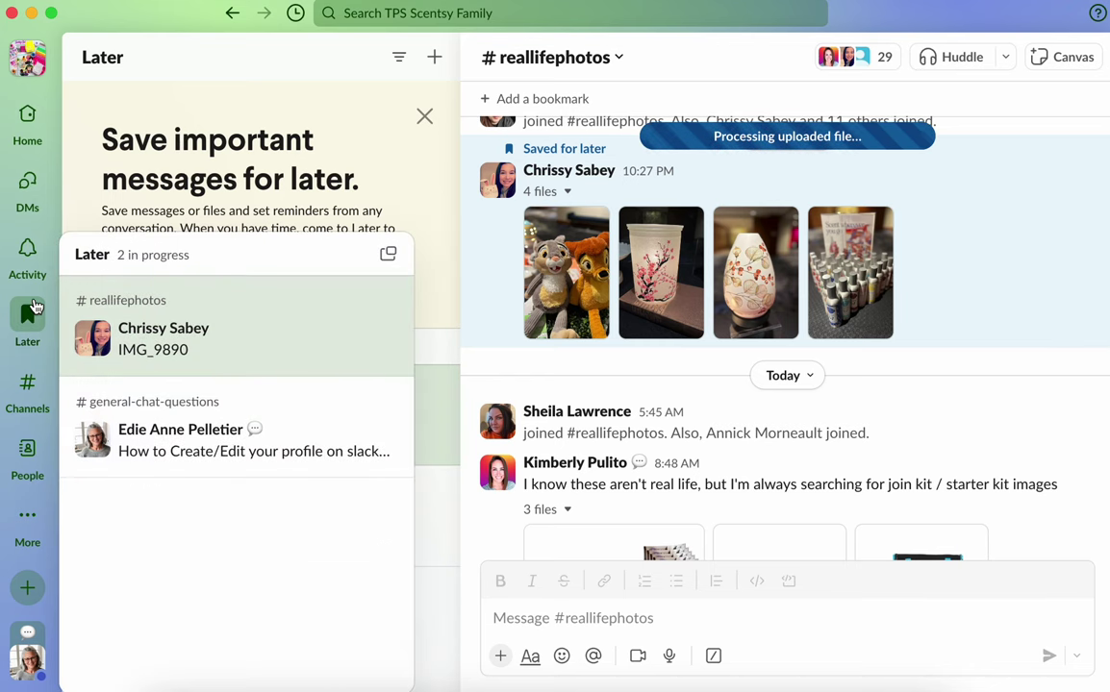